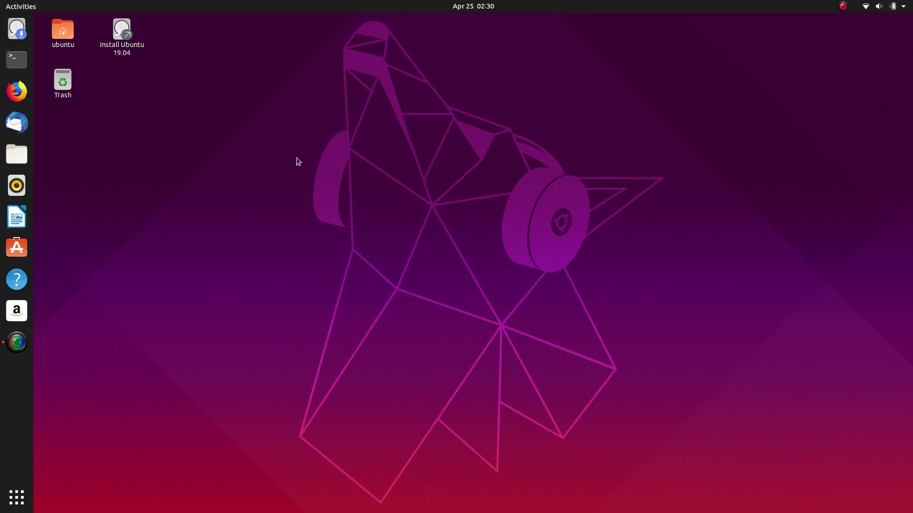
Launch Install Ubuntu, keep English and the English (US) keyboard, and enable third-party software.
double_click(138, 41)
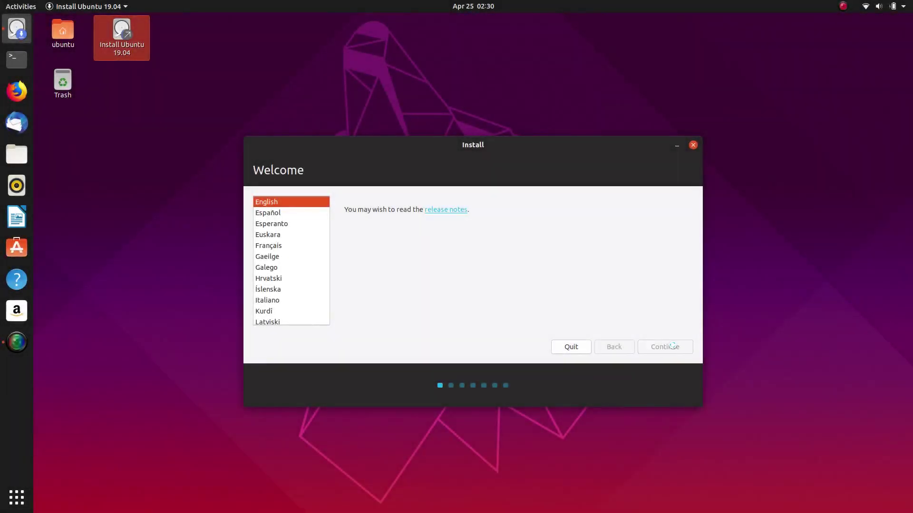
left_click(665, 347)
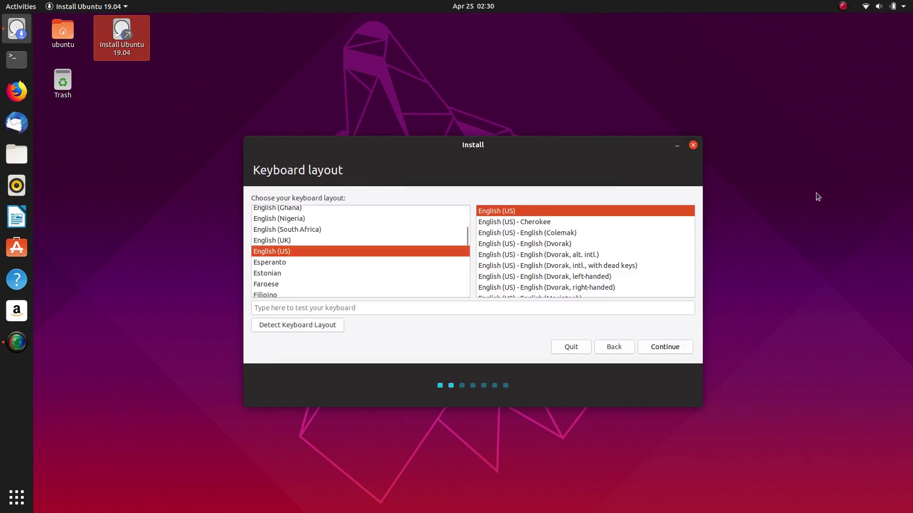
left_click(667, 350)
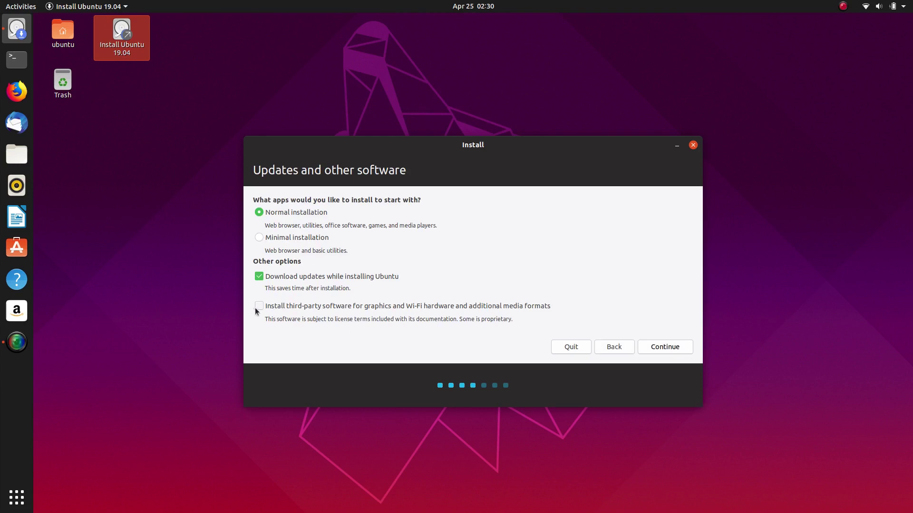
left_click(260, 305)
Accept the update choices, erase the whole disk, and approve writing the ESP and ext4 partitions to sda.
left_click(664, 349)
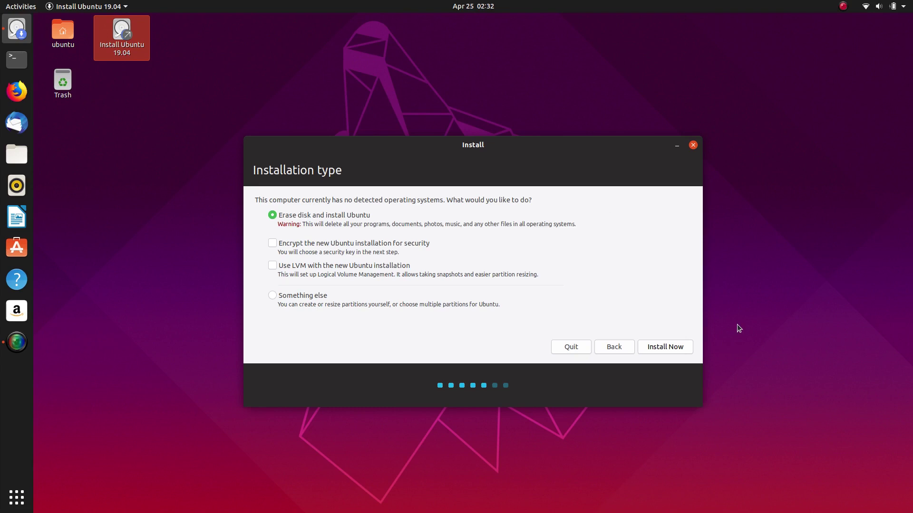
left_click(673, 350)
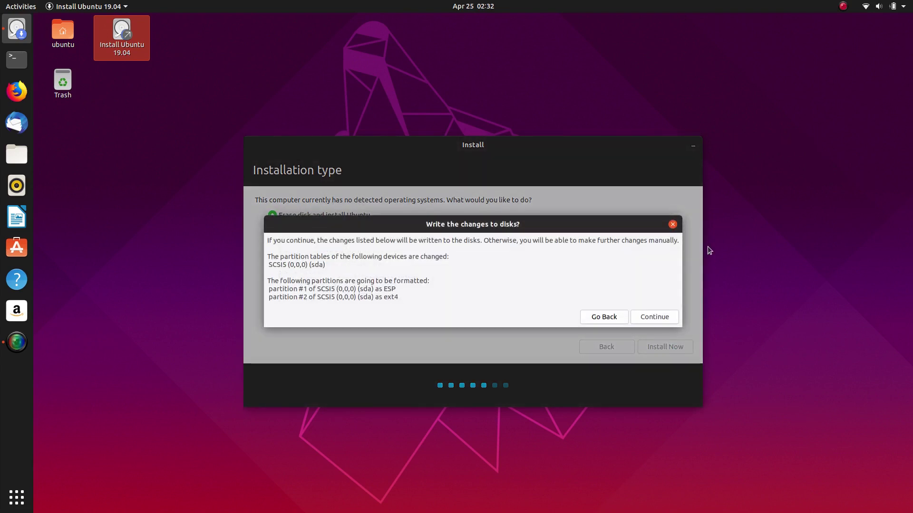
left_click(655, 318)
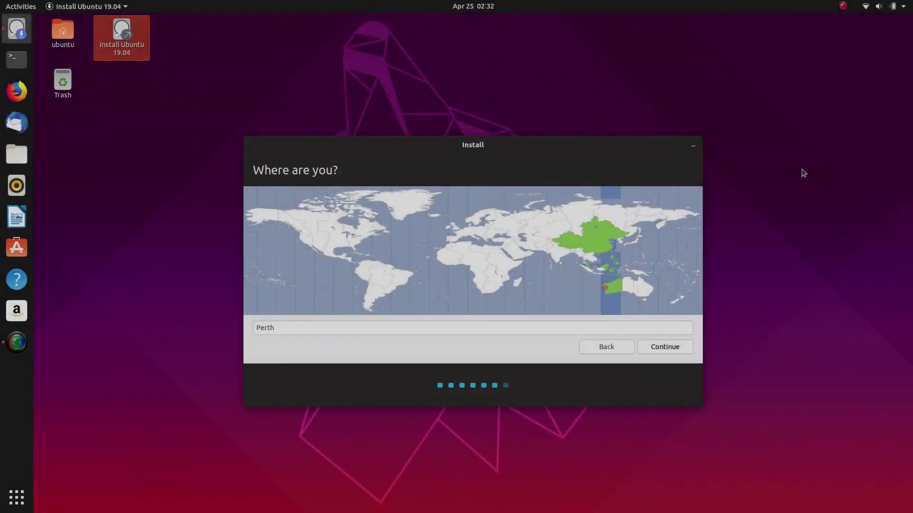
Keep Perth, then create the account with the user's name, computer name ubuntu-tosh, and a confirmed password.
left_click(672, 348)
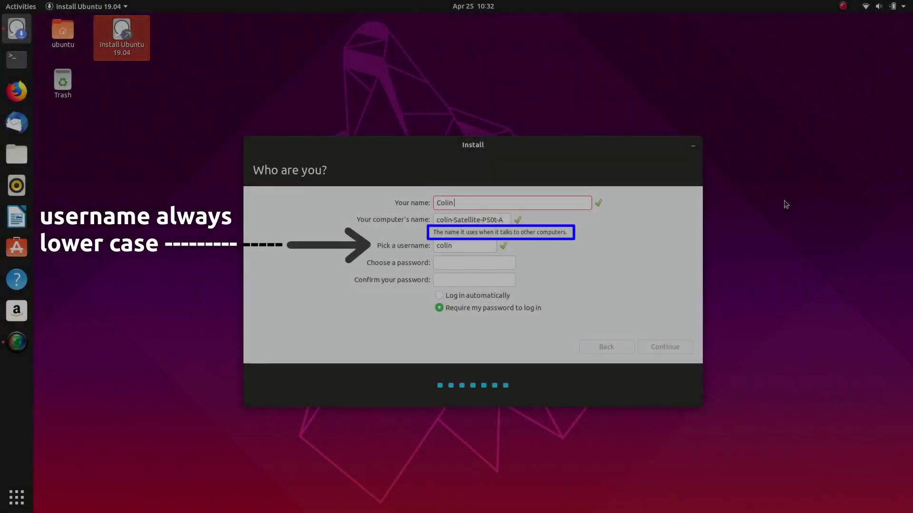
type("Brash")
key("Tab")
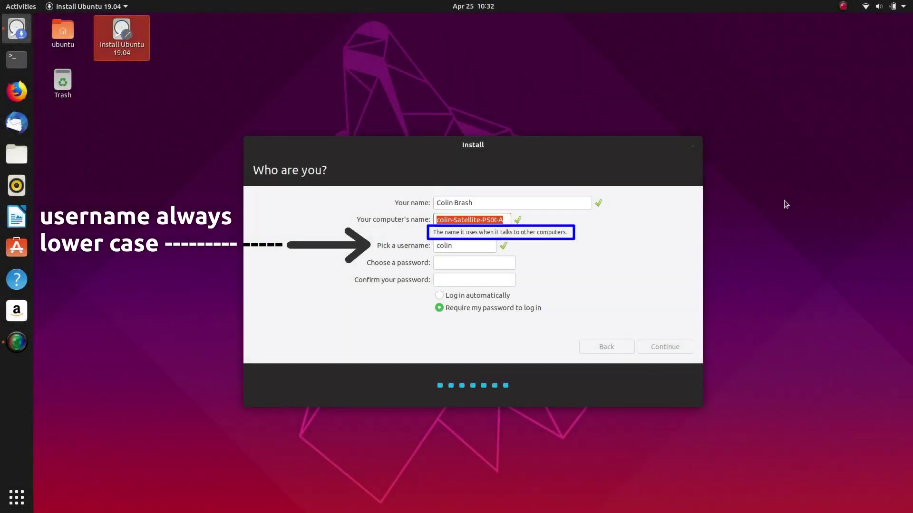
type("ubuntu-tos")
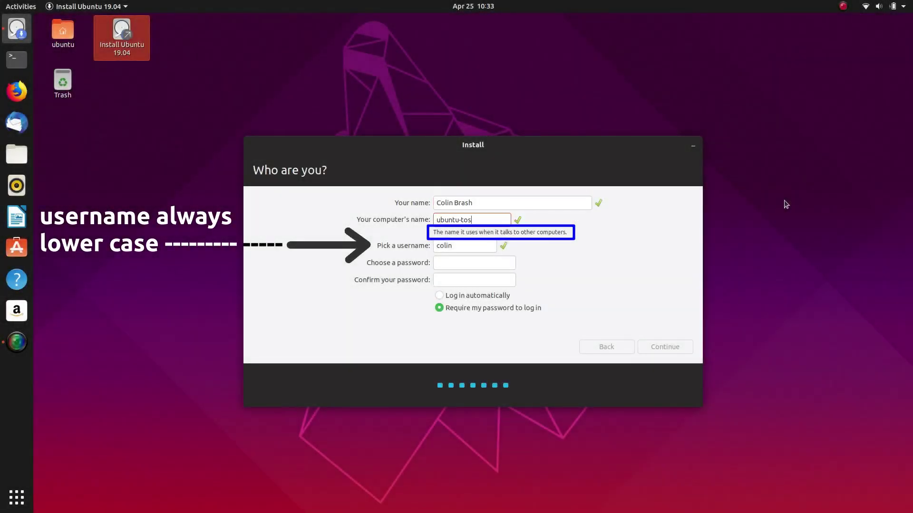
type("h")
key("Tab")
key("Tab")
type("********")
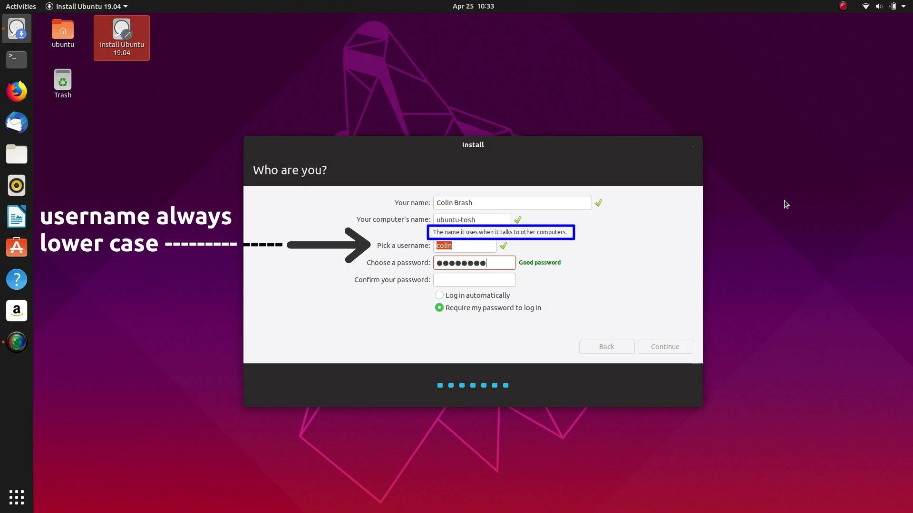
key("Tab")
type("********")
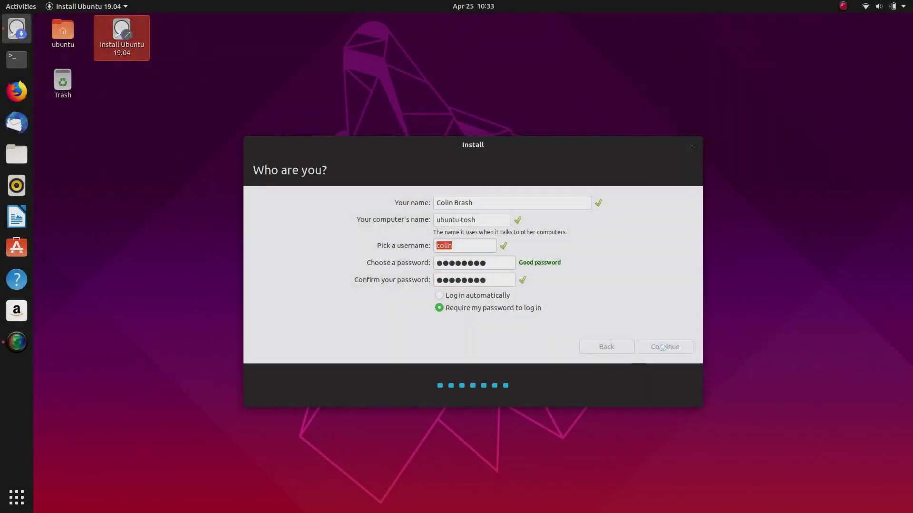
left_click(664, 346)
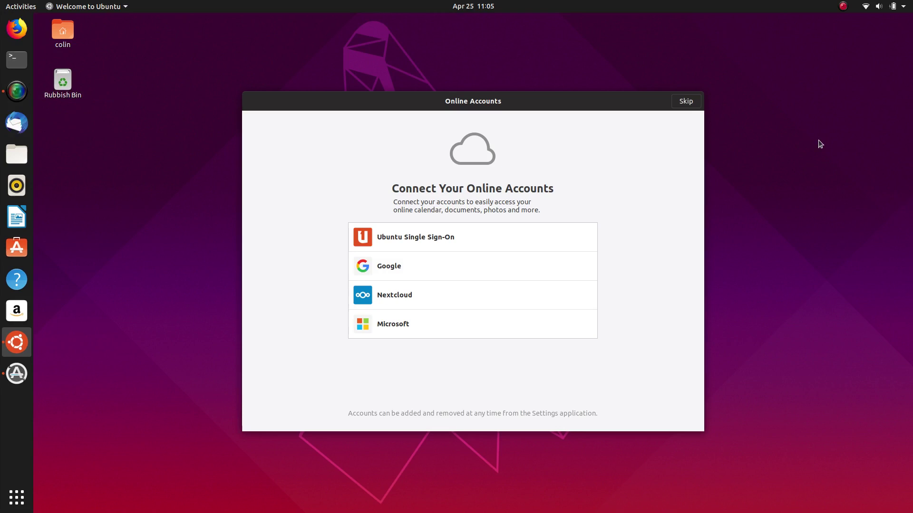
left_click(17, 374)
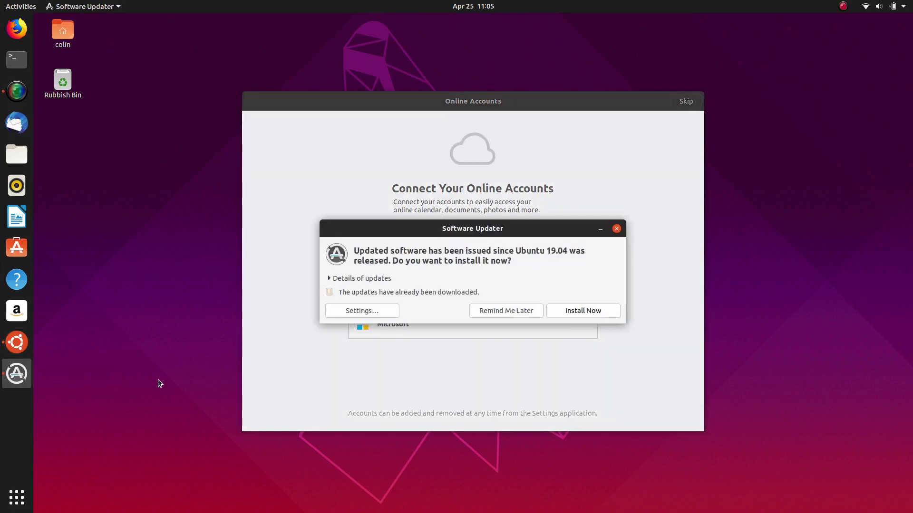
left_click(600, 230)
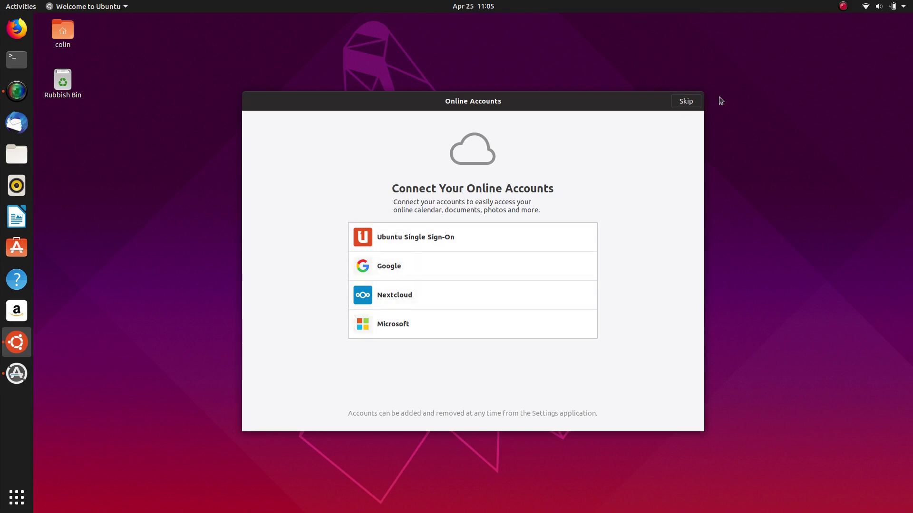
Skip online accounts, opt out of sending system info, and leave Location Services off.
left_click(687, 101)
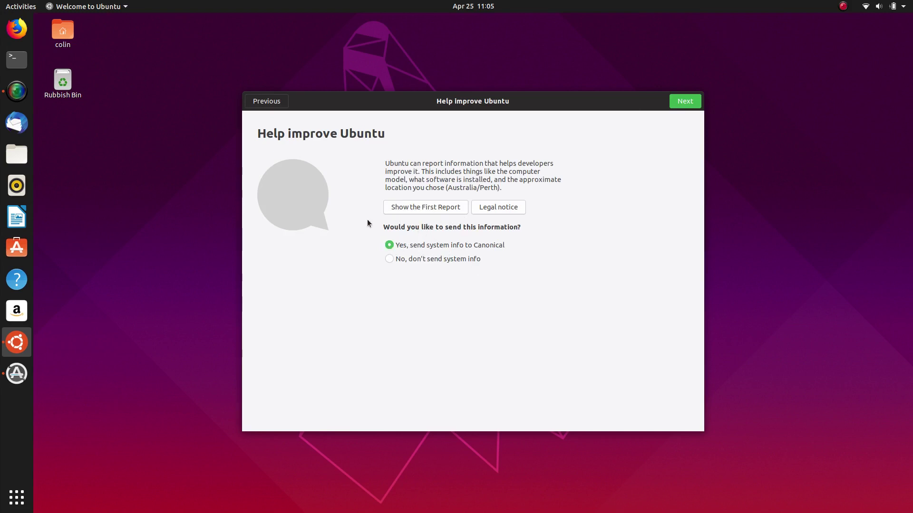
left_click(390, 258)
left_click(685, 101)
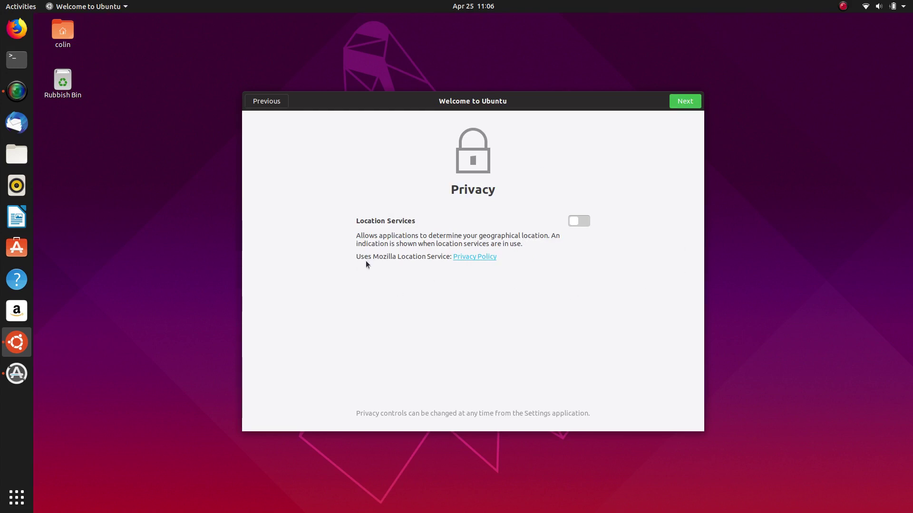
left_click(687, 102)
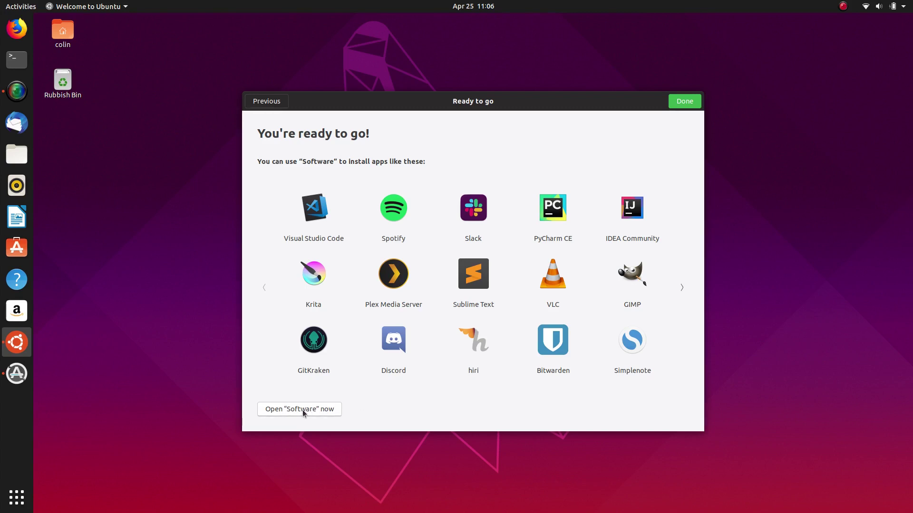
Preview Ubuntu Software from the welcome page and the dock, close it each time, and finish the welcome setup.
left_click(302, 410)
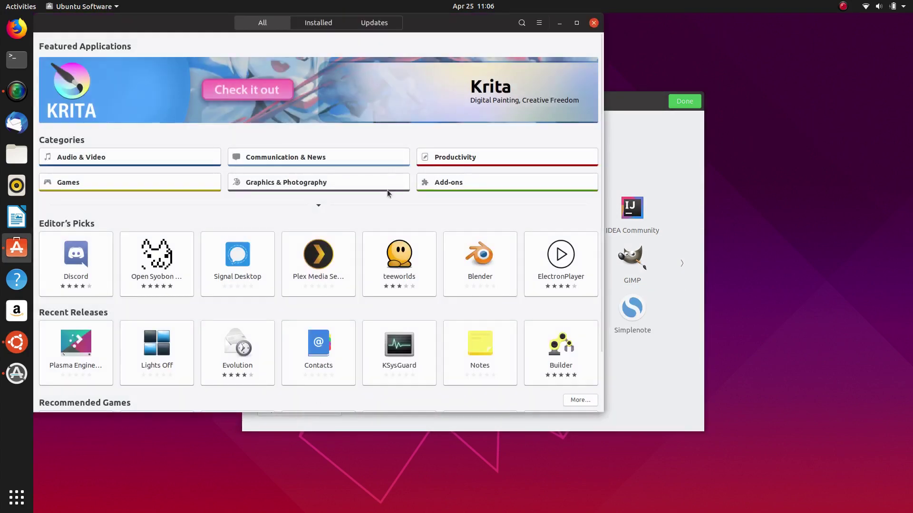
left_click(593, 23)
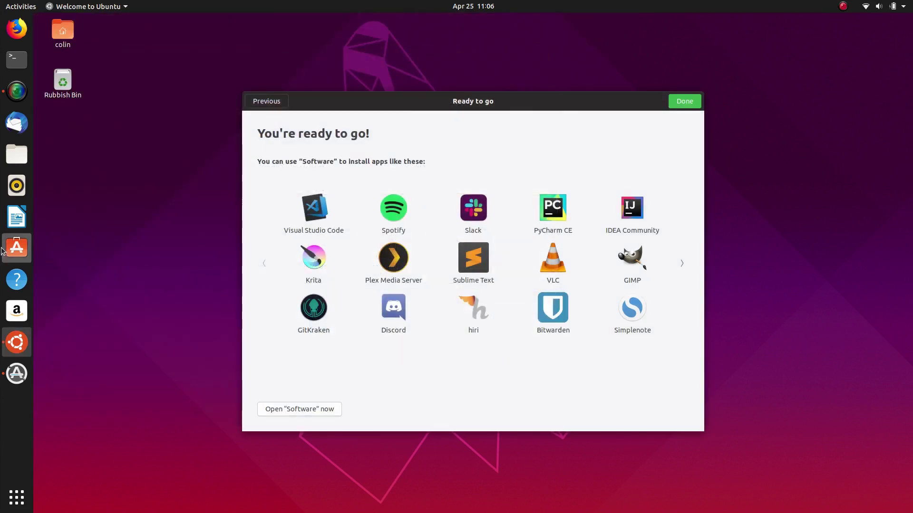
left_click(26, 246)
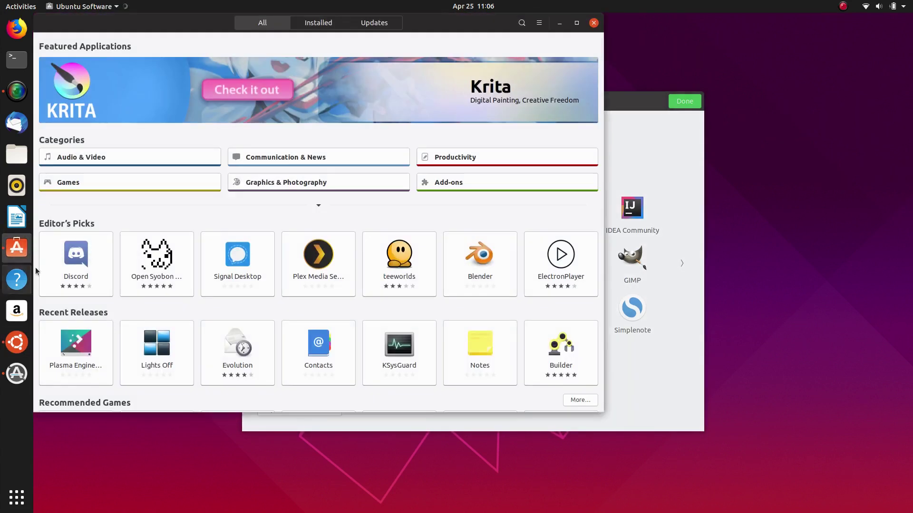
left_click(594, 23)
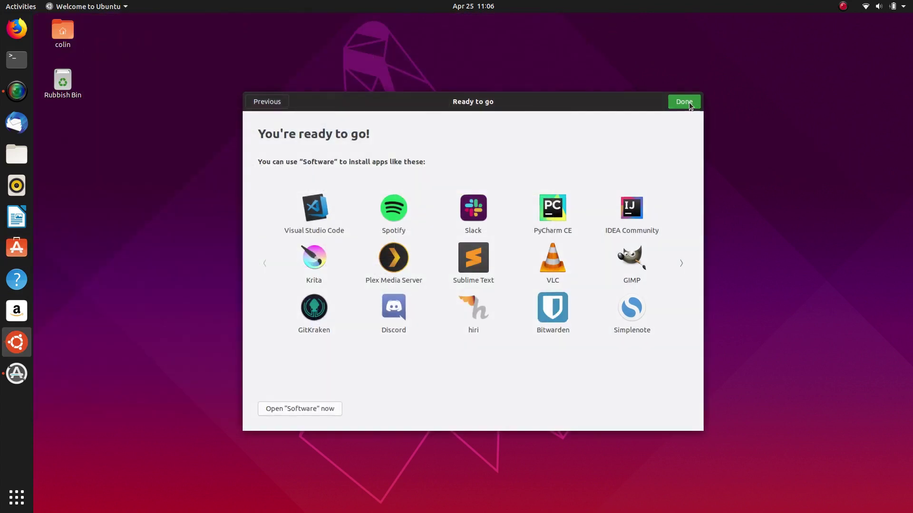
left_click(687, 101)
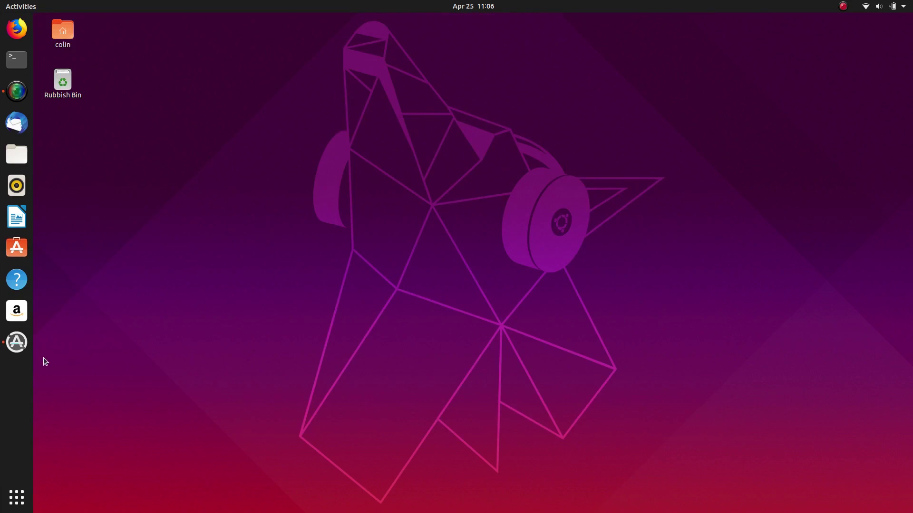
Install the pending Ubuntu base and Text Editor updates in Software Updater and dismiss the up-to-date notice.
left_click(21, 349)
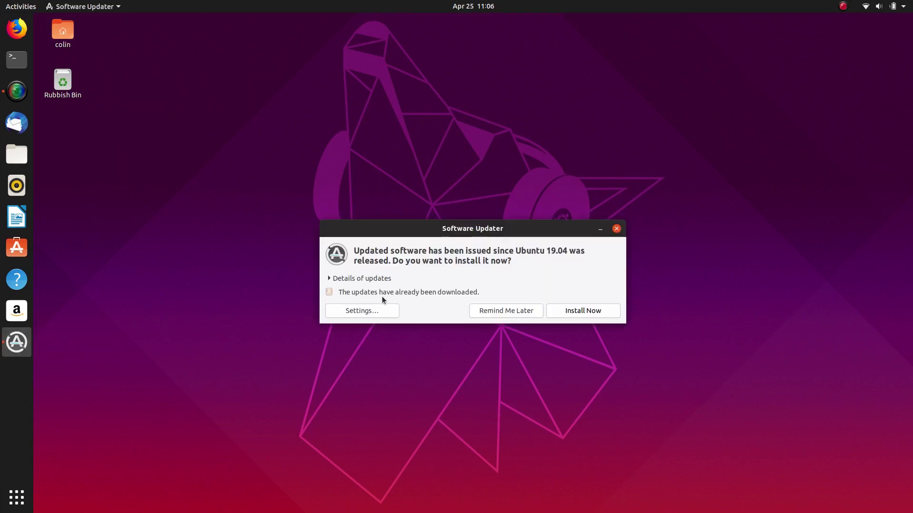
left_click(333, 280)
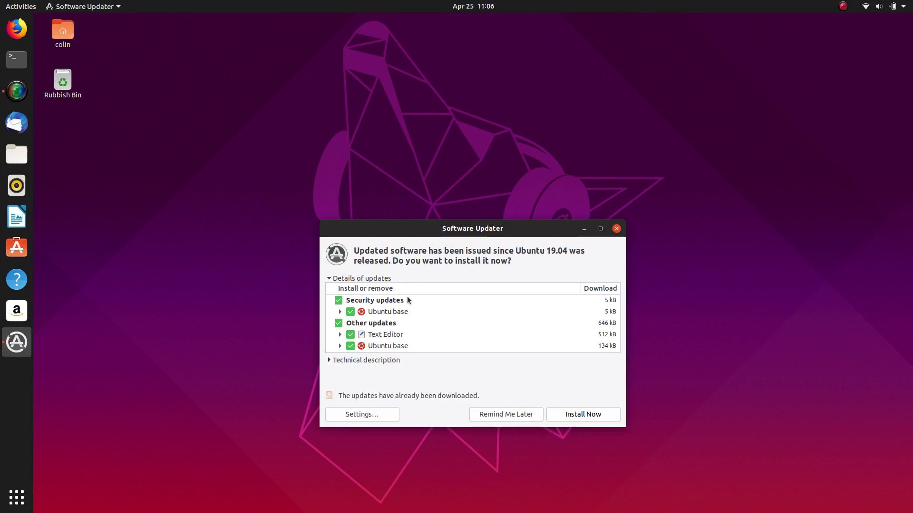
left_click(332, 280)
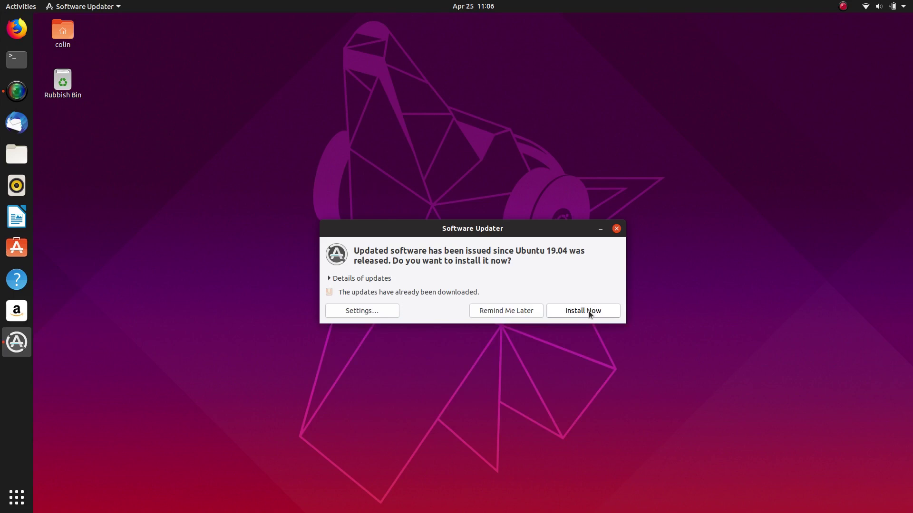
key("Return")
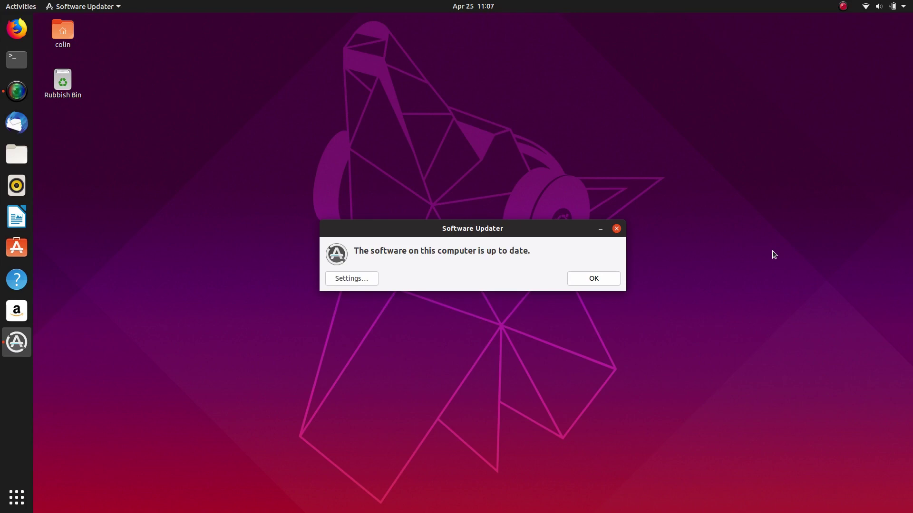
left_click(608, 282)
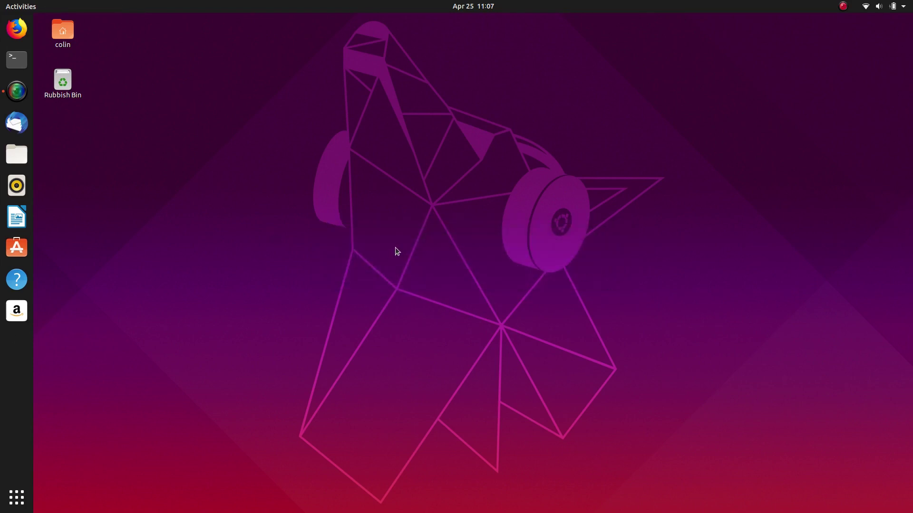